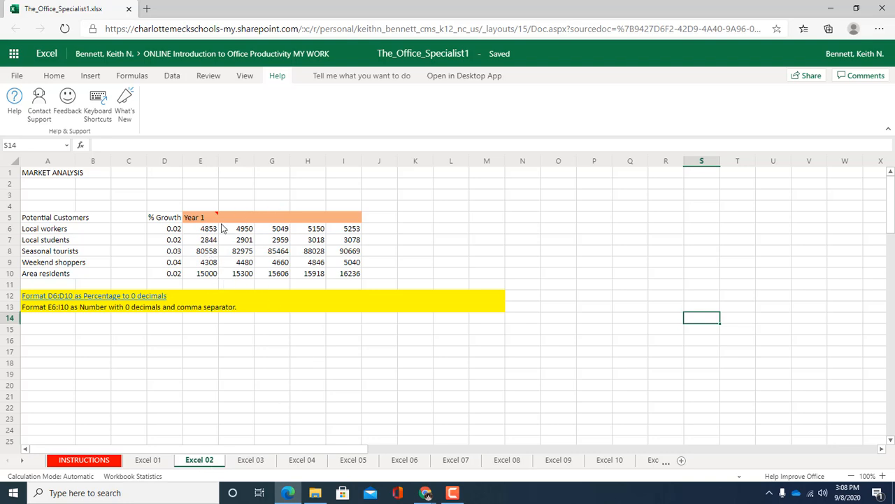
# Format the growth rates in D6:D10 as percentages.
pyautogui.click(54, 77)
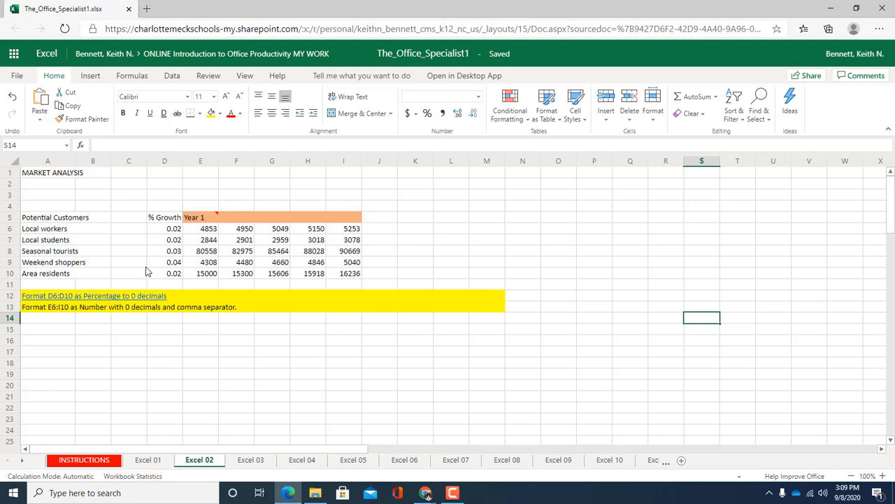
pyautogui.click(166, 229)
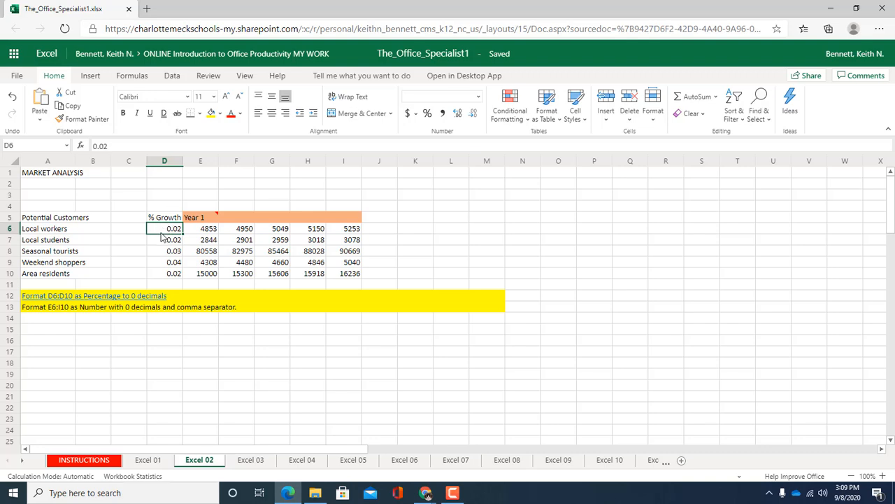
pyautogui.moveTo(162, 237); pyautogui.dragTo(165, 273)
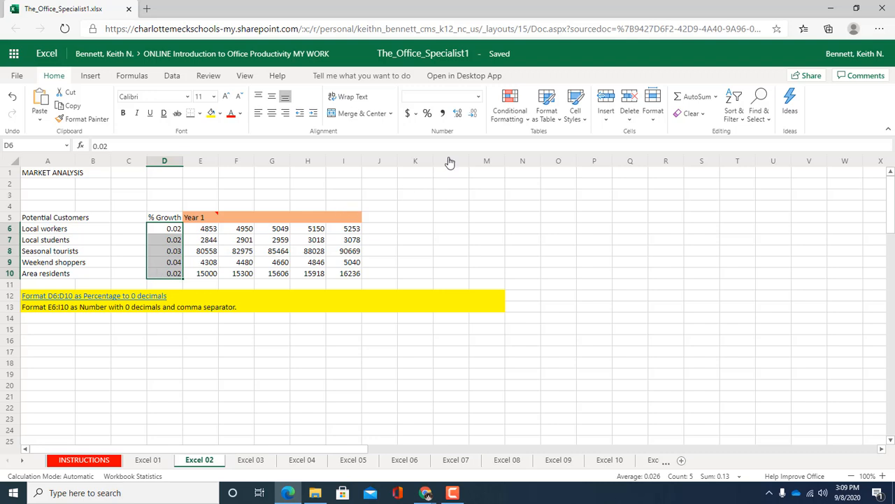
pyautogui.click(426, 114)
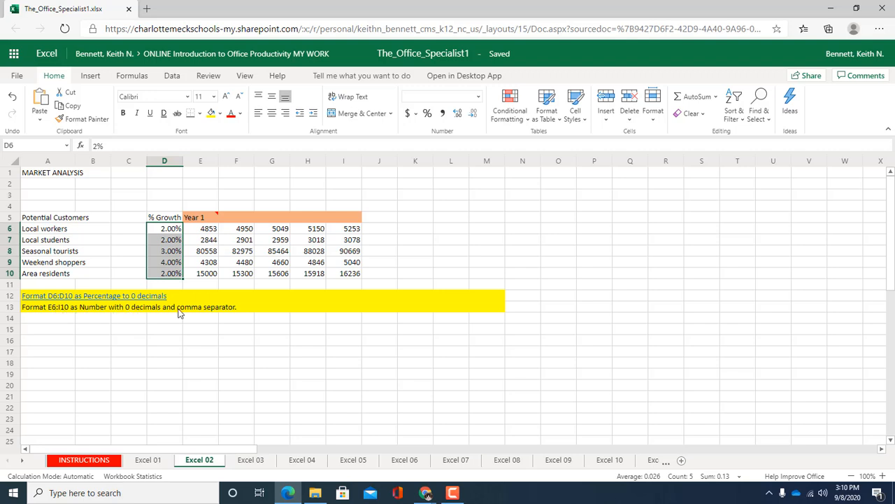
# Format the customer figures in E6:I10 as numbers with a comma separator and 0 decimals.
pyautogui.click(210, 234)
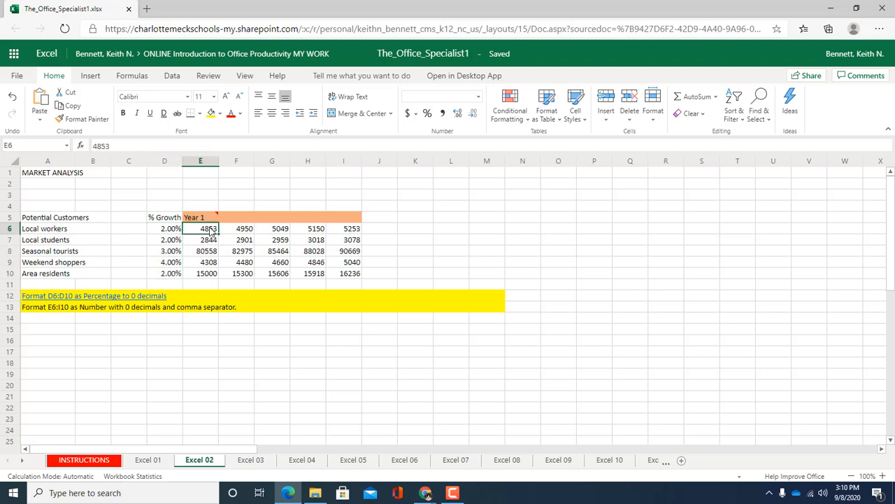
pyautogui.moveTo(209, 232); pyautogui.dragTo(346, 274)
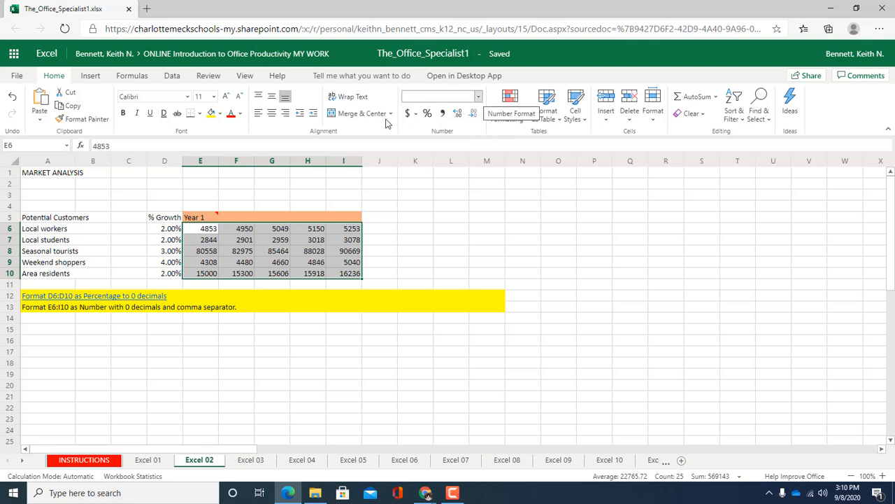
pyautogui.click(479, 97)
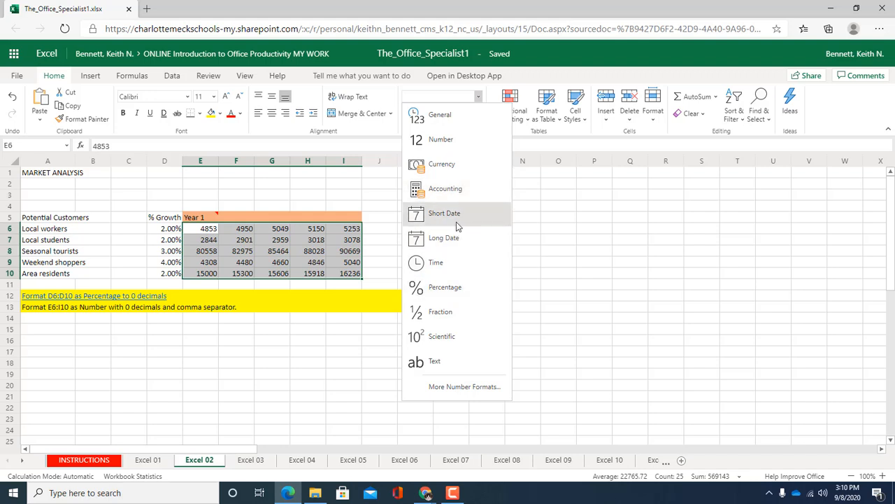
pyautogui.click(453, 141)
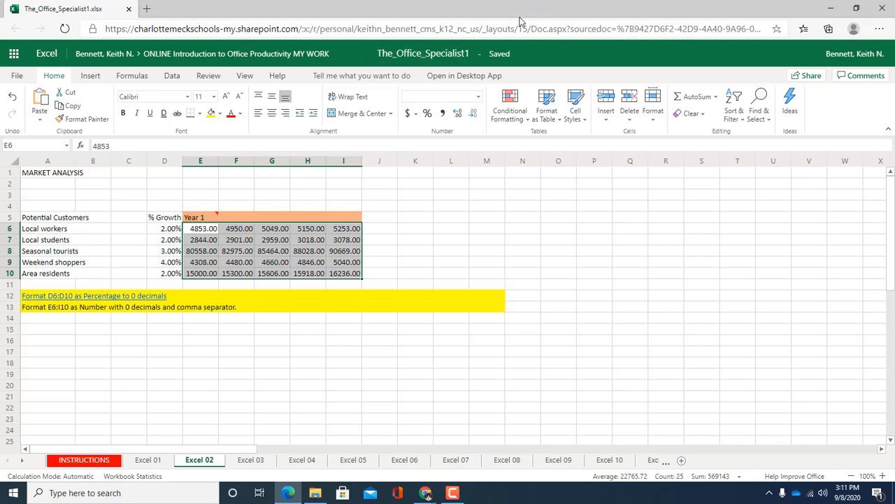
pyautogui.click(473, 114)
pyautogui.click(474, 114)
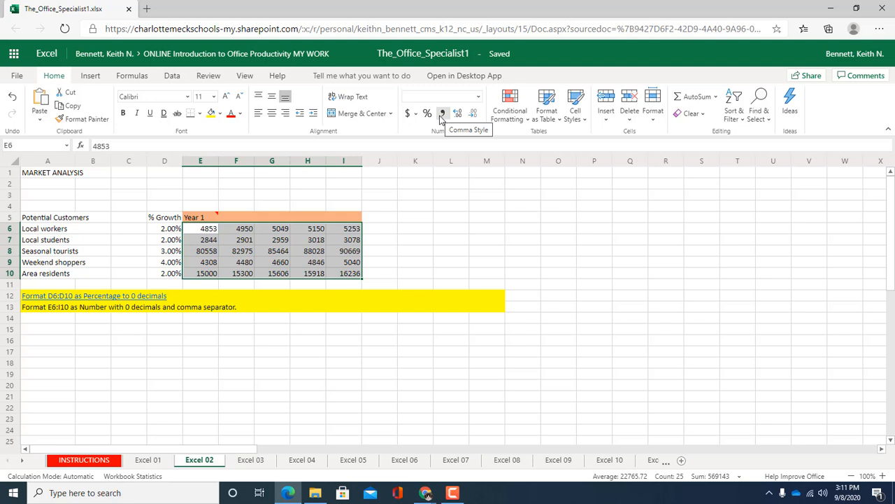
pyautogui.click(442, 119)
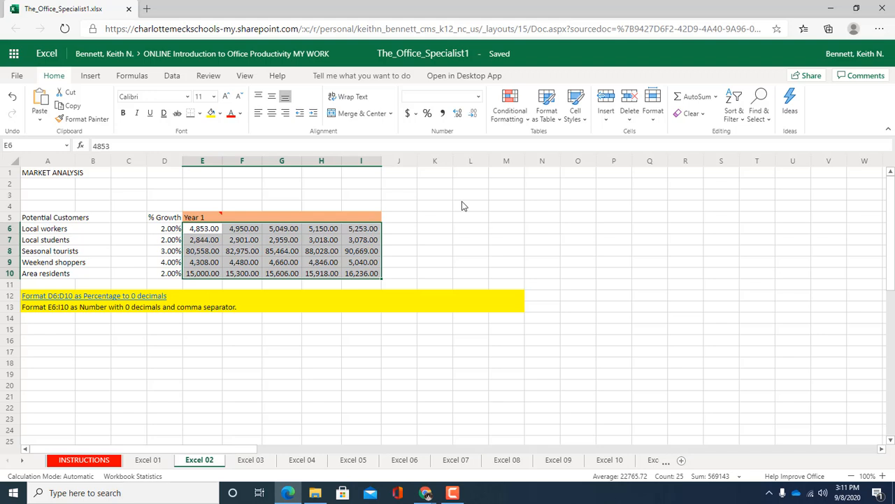
pyautogui.click(473, 114)
pyautogui.click(473, 114)
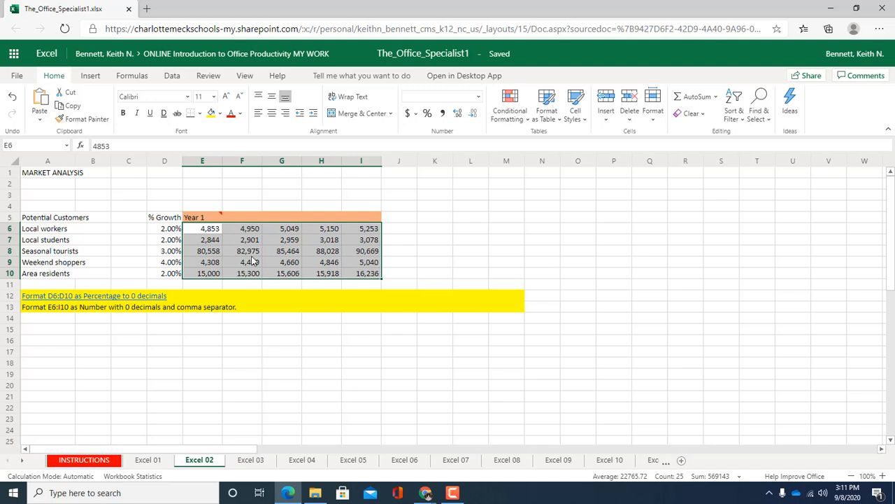
# Fill the Year 1 heading in E5 across to Year 5 in I5 and center the headings.
pyautogui.click(202, 219)
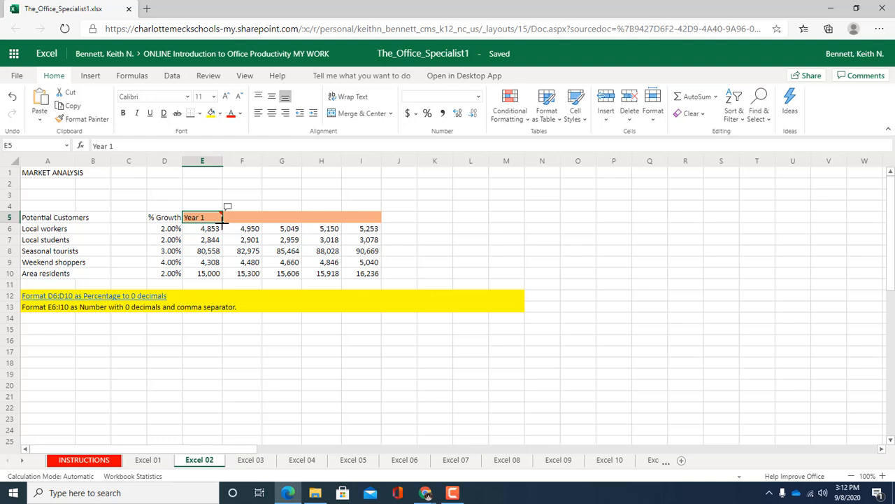
pyautogui.moveTo(222, 221); pyautogui.dragTo(356, 222)
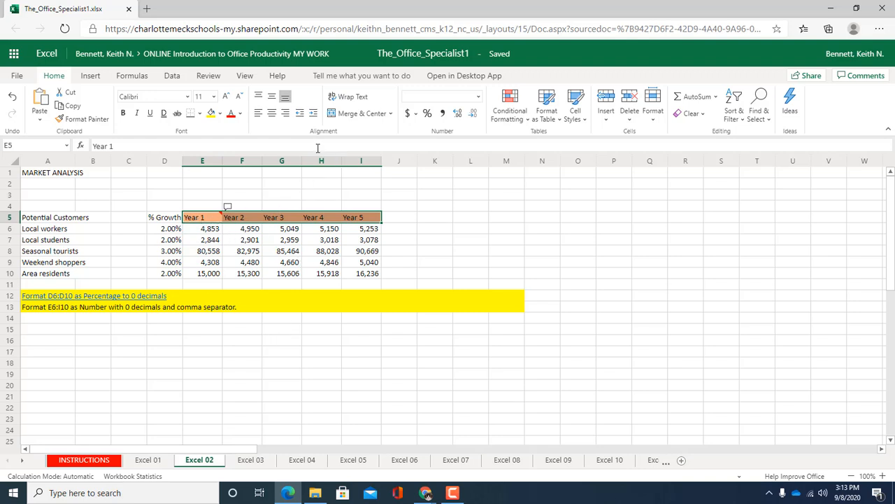
pyautogui.click(273, 118)
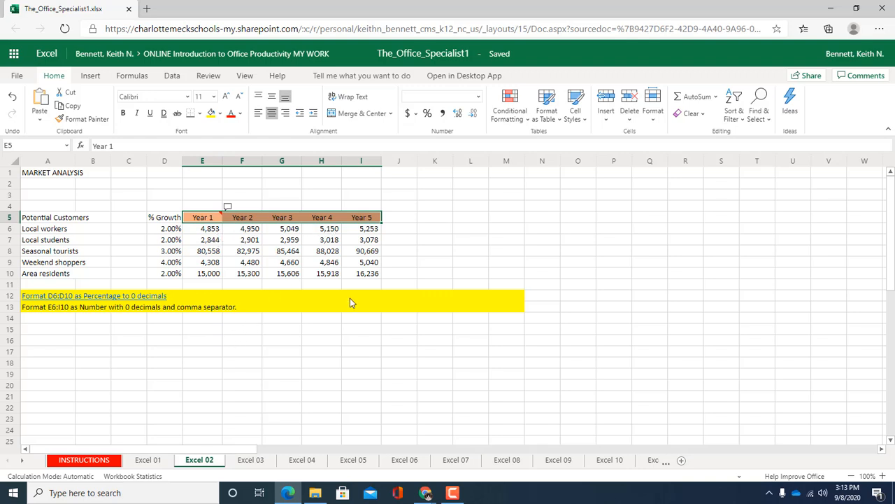
pyautogui.click(441, 220)
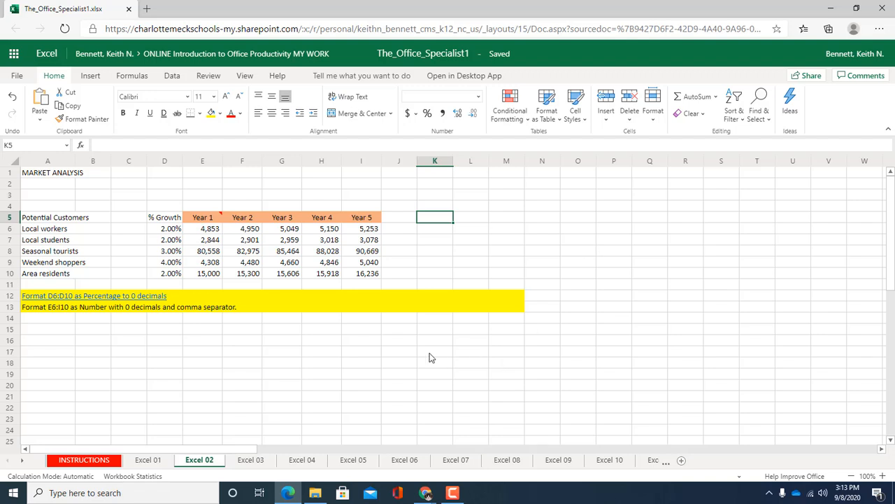
# Enter Sunday in J17 and autofill the days of the week across to Q17.
pyautogui.click(396, 352)
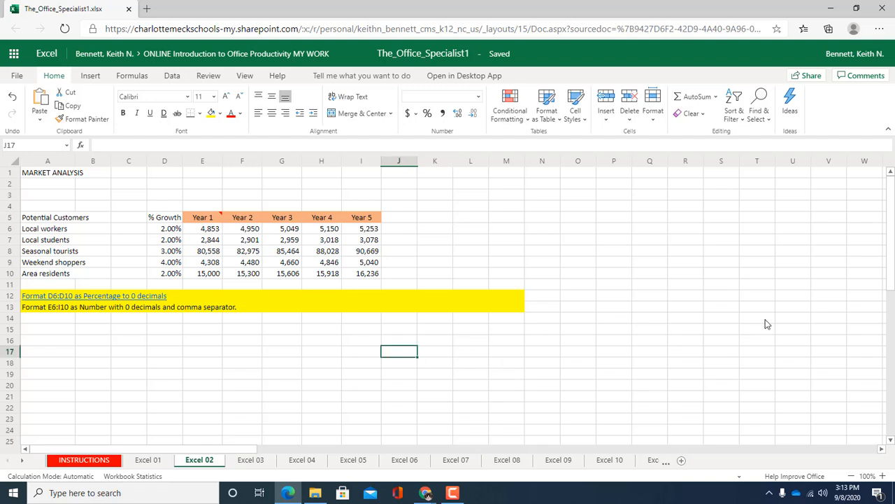
pyautogui.write('Sunday')
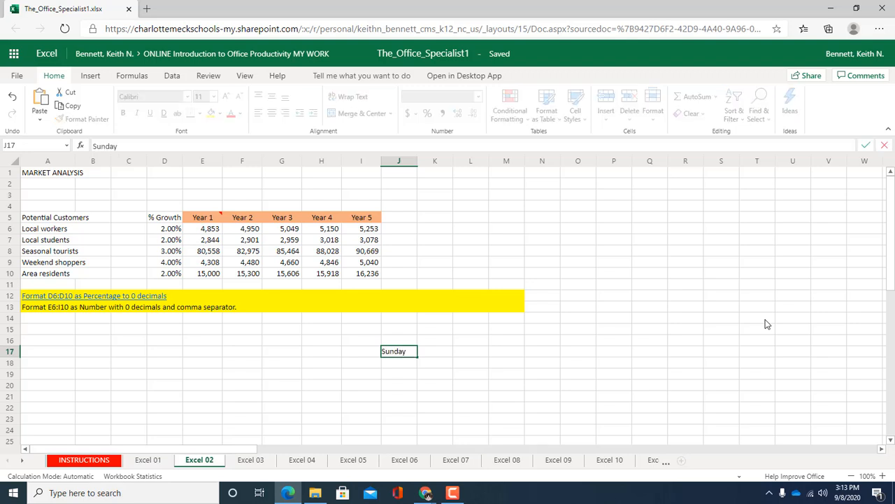
pyautogui.press('Return')
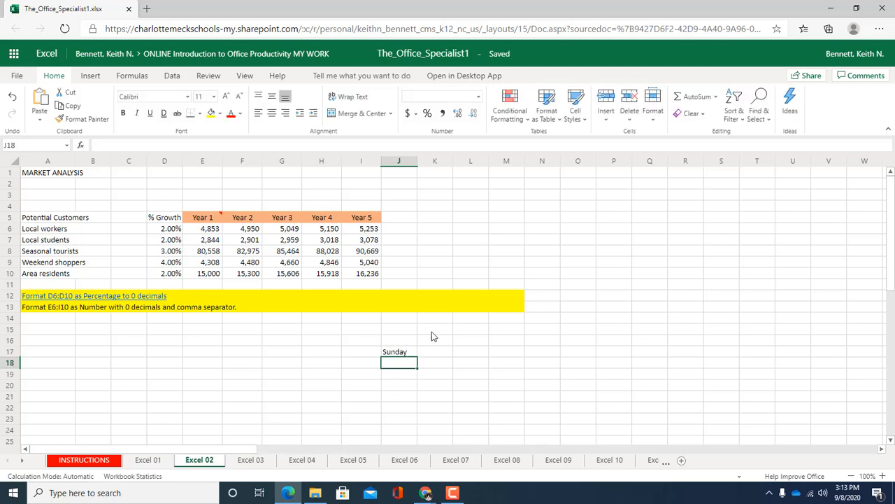
pyautogui.click(399, 353)
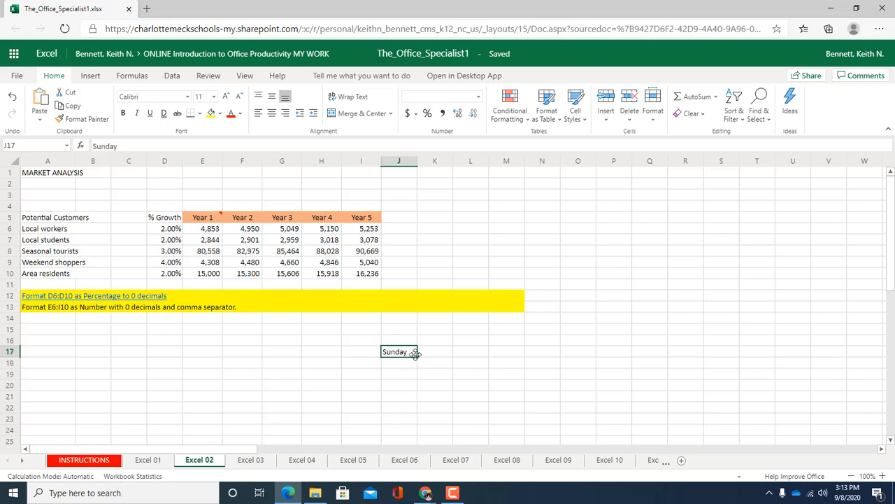
pyautogui.moveTo(416, 354); pyautogui.dragTo(654, 350)
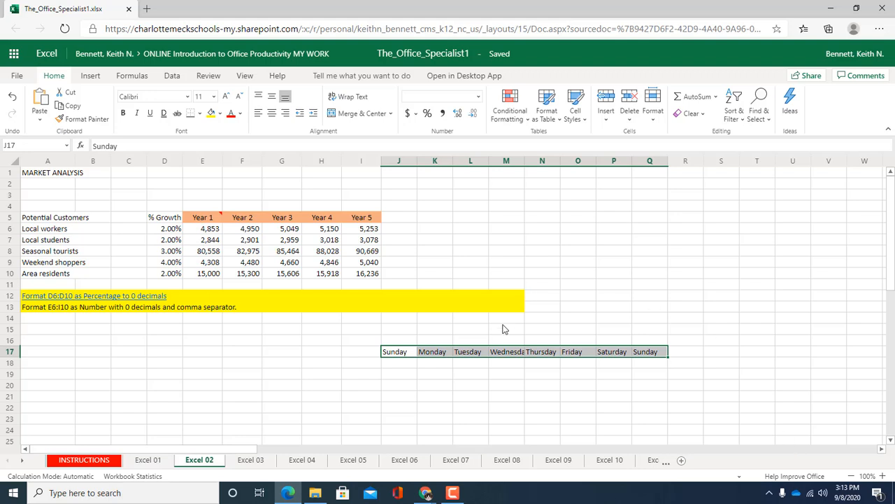
# Enter January in J19 and autofill the months down to July in J25.
pyautogui.click(387, 377)
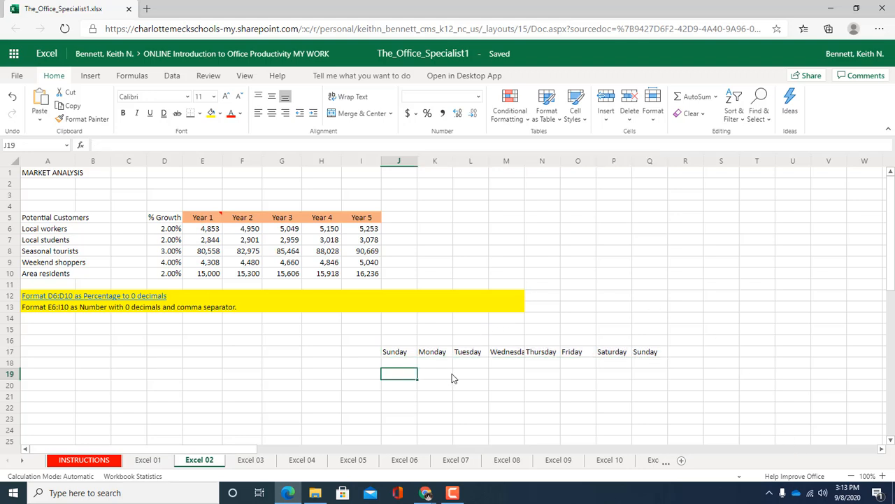
pyautogui.write('January')
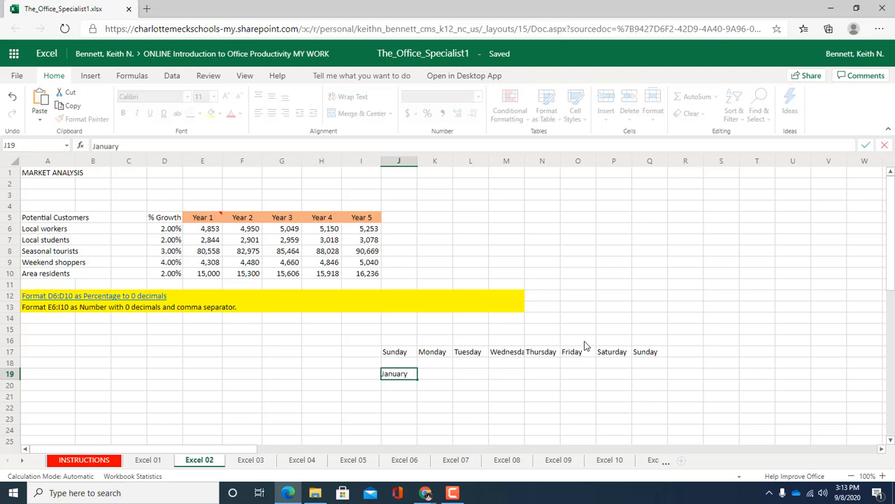
pyautogui.press('Return')
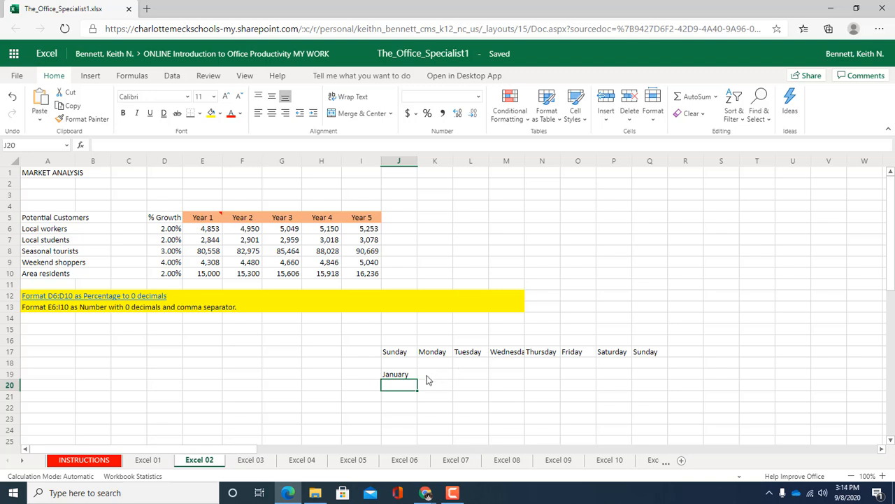
pyautogui.click(405, 375)
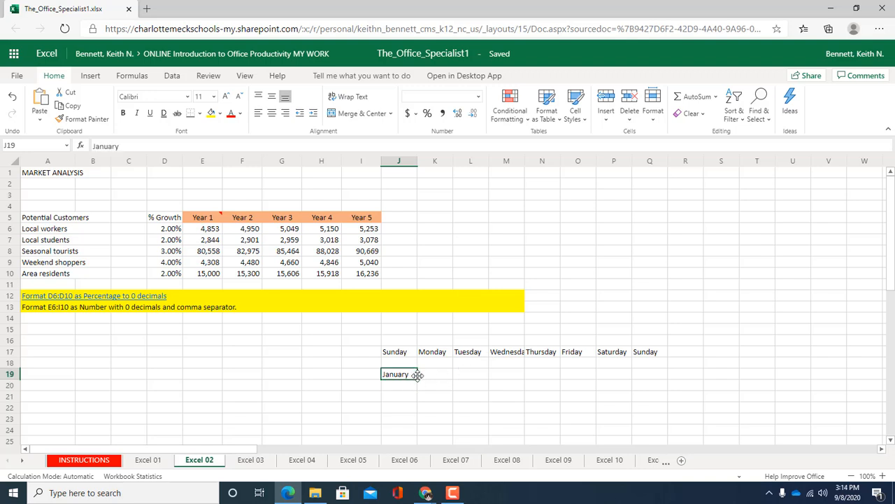
pyautogui.moveTo(416, 378); pyautogui.dragTo(409, 440)
pyautogui.scroll(-2, 475, 399)
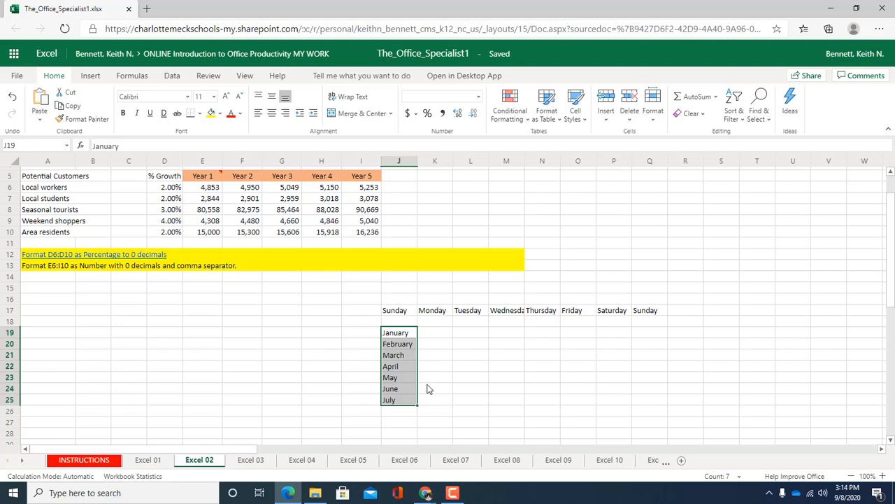
pyautogui.scroll(2, 434, 387)
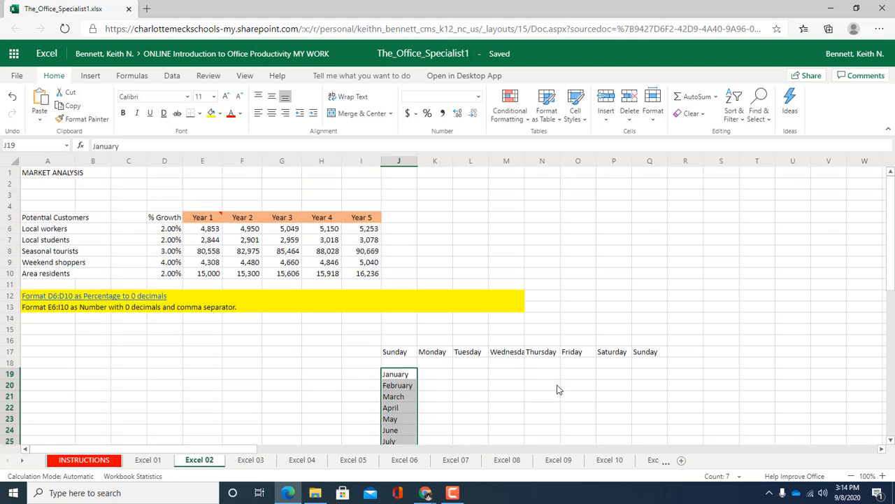
# Enter the number 1 in cell J15.
pyautogui.click(402, 330)
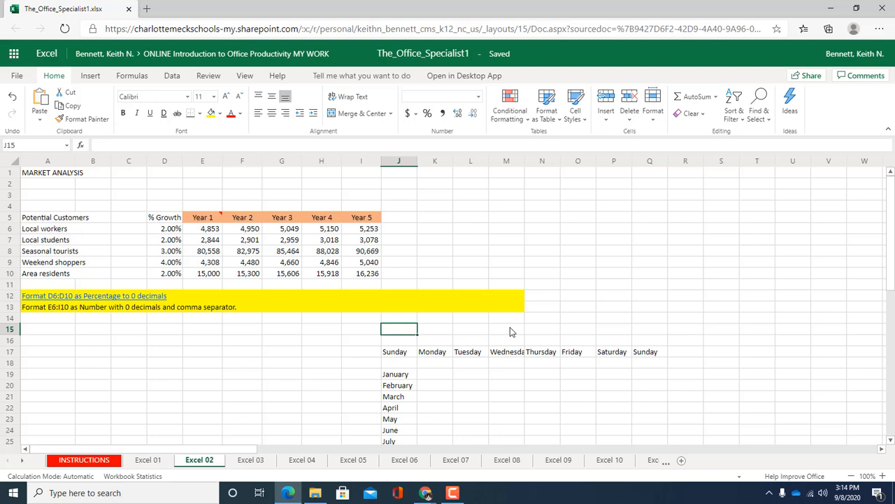
pyautogui.write('1')
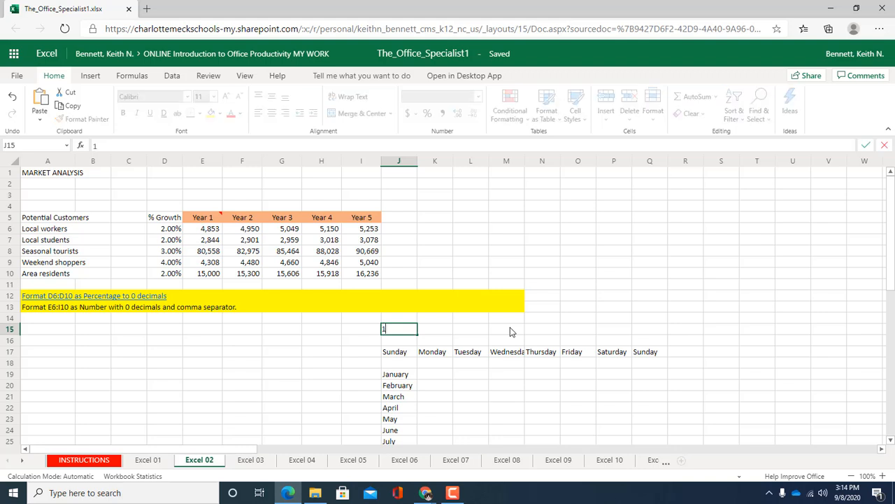
pyautogui.press('Return')
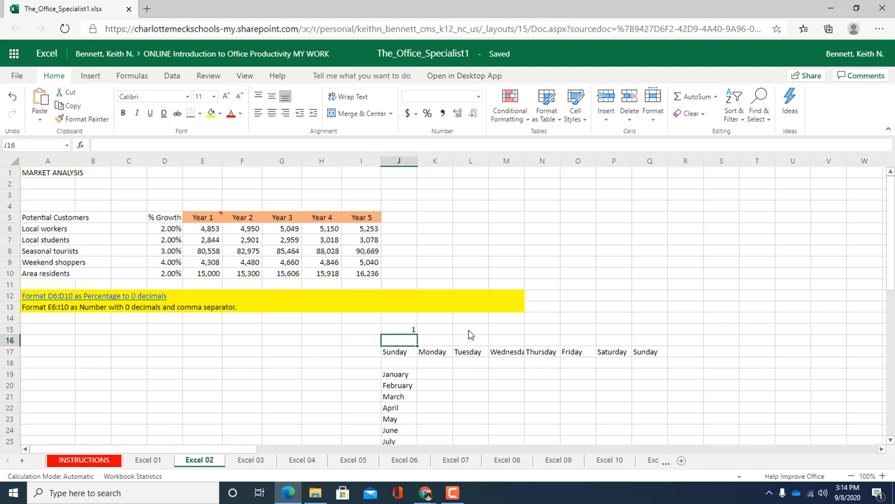
# Try to autofill from J15 alone across to P15, and clear the copied values in L15:P15.
pyautogui.click(409, 332)
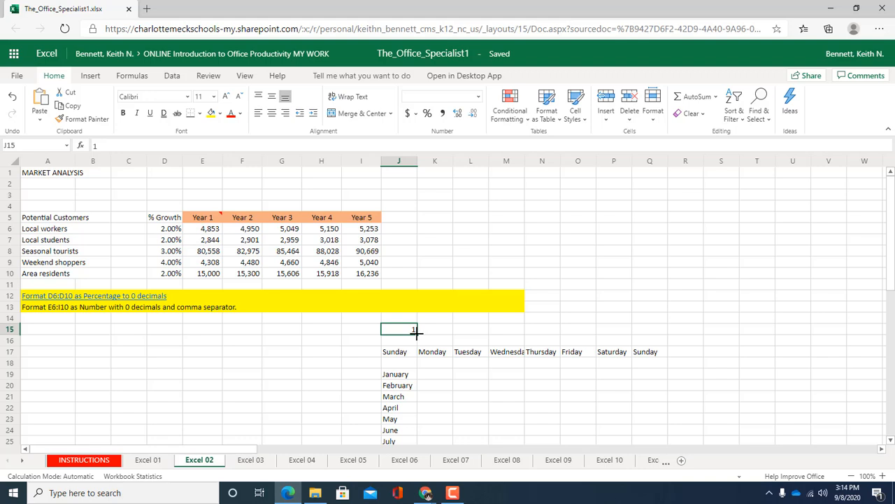
pyautogui.moveTo(416, 333); pyautogui.dragTo(610, 336)
pyautogui.click(432, 336)
pyautogui.click(403, 335)
pyautogui.moveTo(470, 335); pyautogui.dragTo(604, 333)
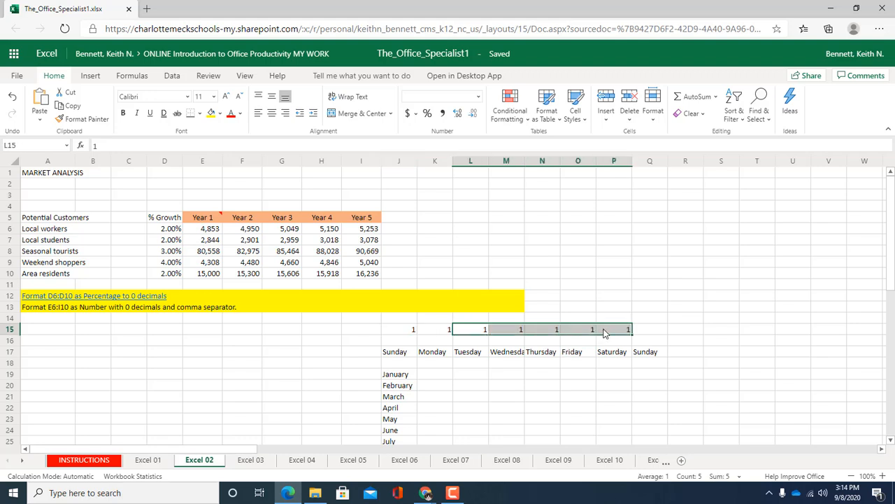
pyautogui.press('Delete')
# Enter 2 in K15 and extend the number series from J15:K15 across to 10 in S15.
pyautogui.click(451, 331)
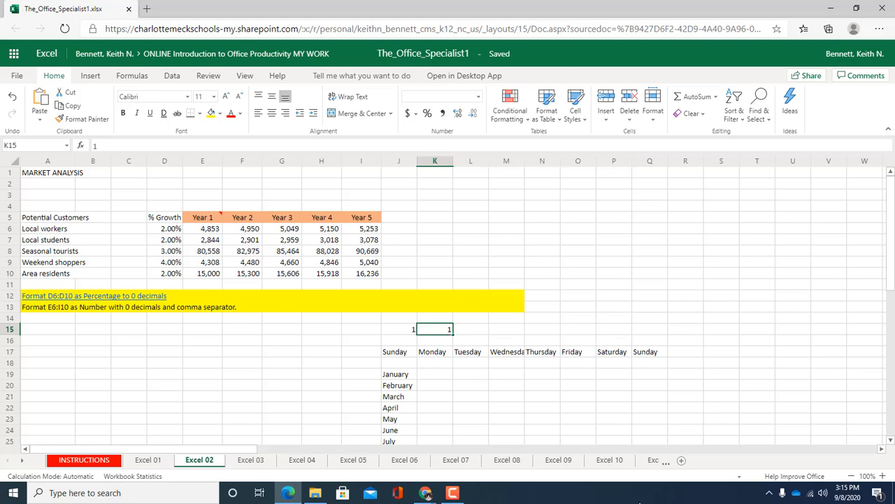
pyautogui.write('2')
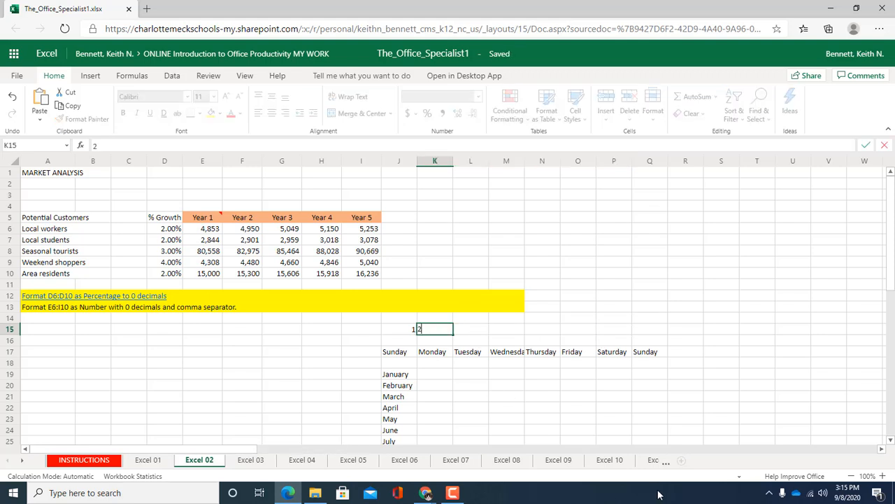
pyautogui.press('Return')
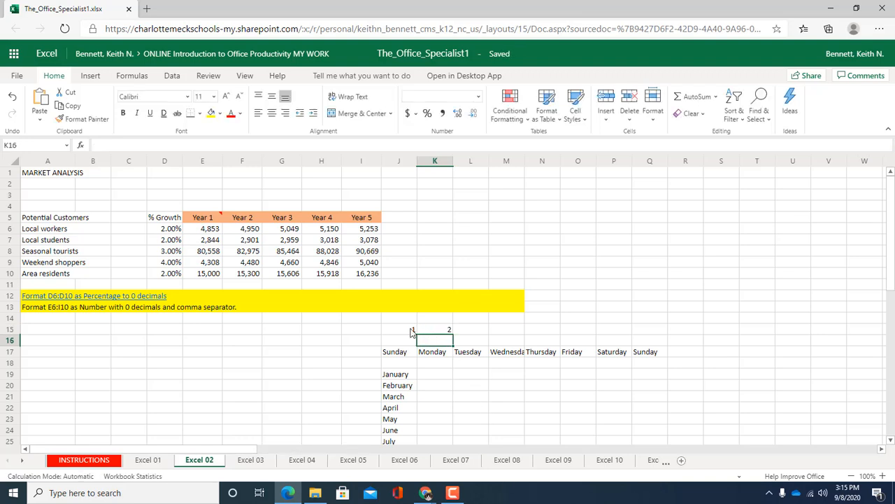
pyautogui.moveTo(412, 332); pyautogui.dragTo(728, 324)
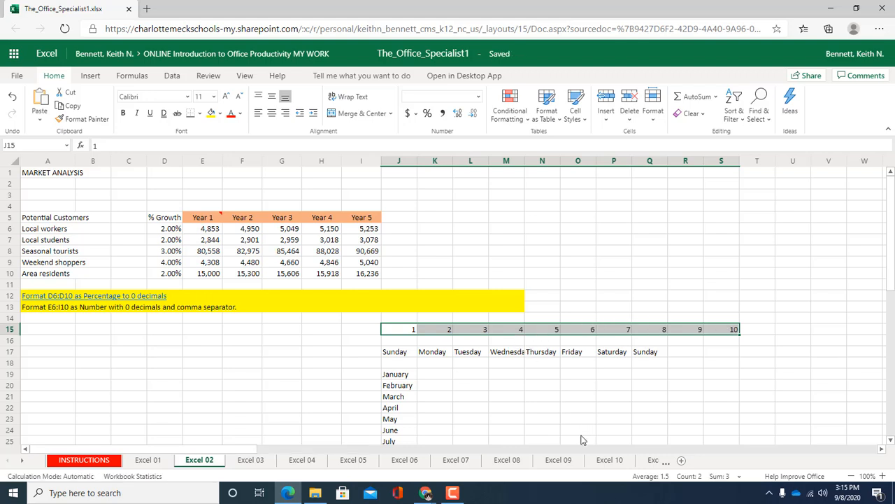
# Enter 2016 in cell L19 and 2012 in cell L20 as the start of a descending year series.
pyautogui.scroll(-1, 570, 418)
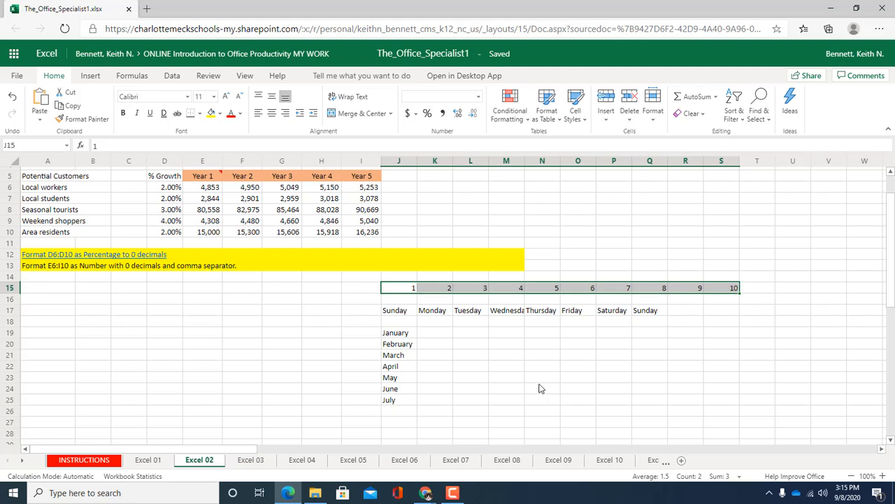
pyautogui.click(472, 332)
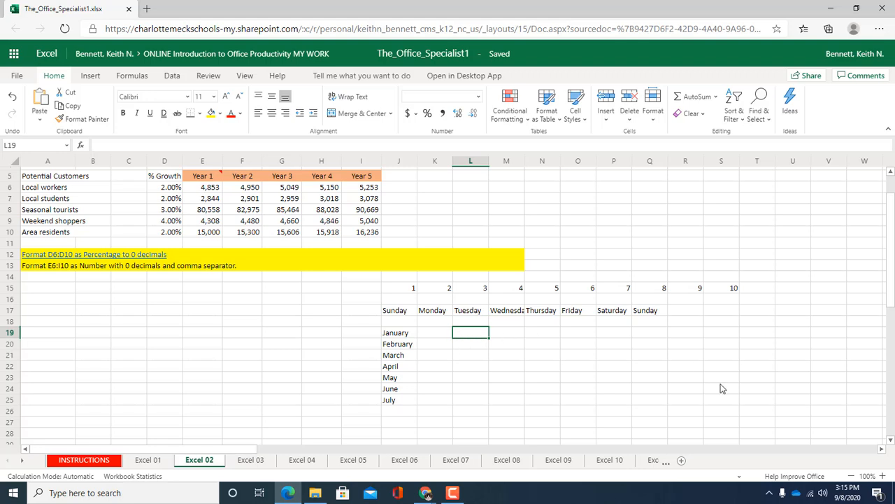
pyautogui.write('2016')
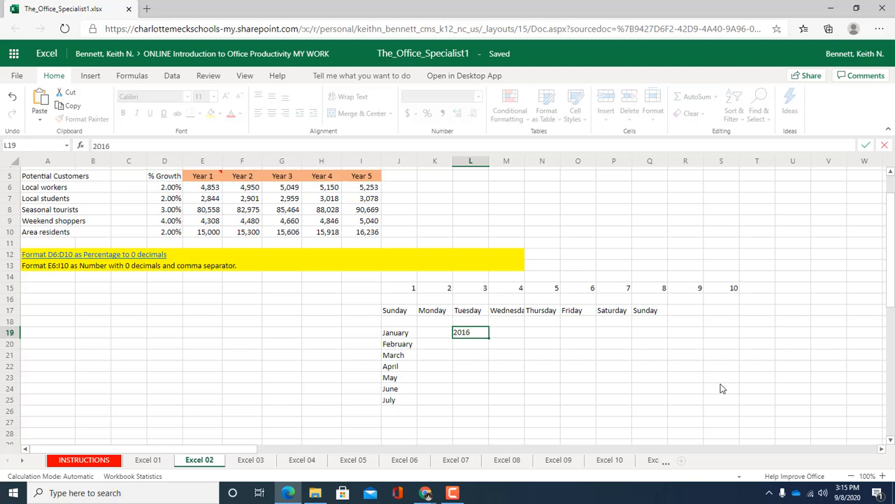
pyautogui.press('Return')
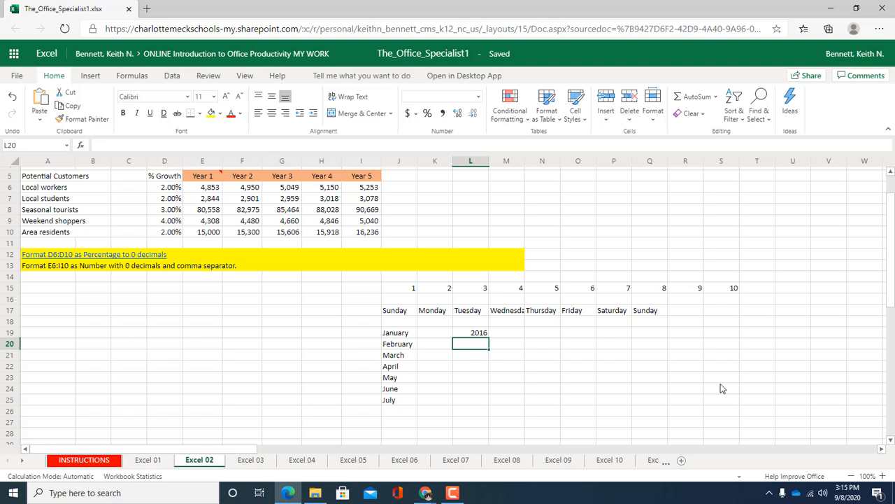
pyautogui.write('2012')
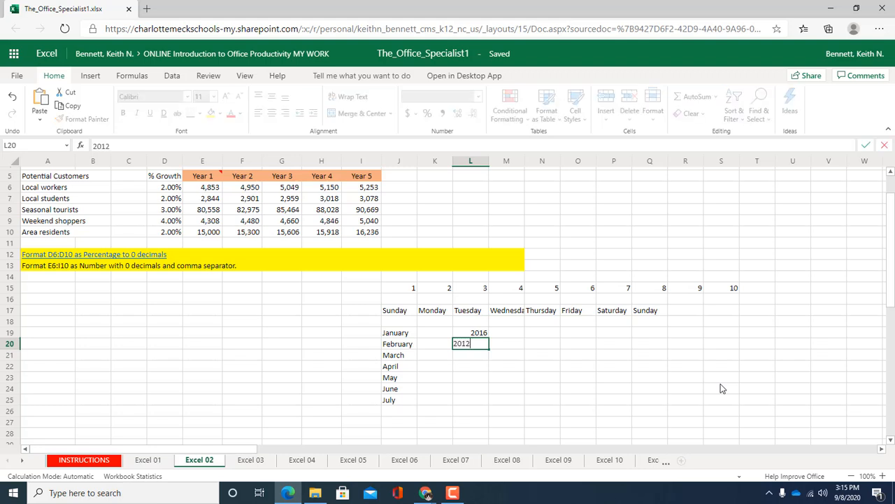
pyautogui.press('Return')
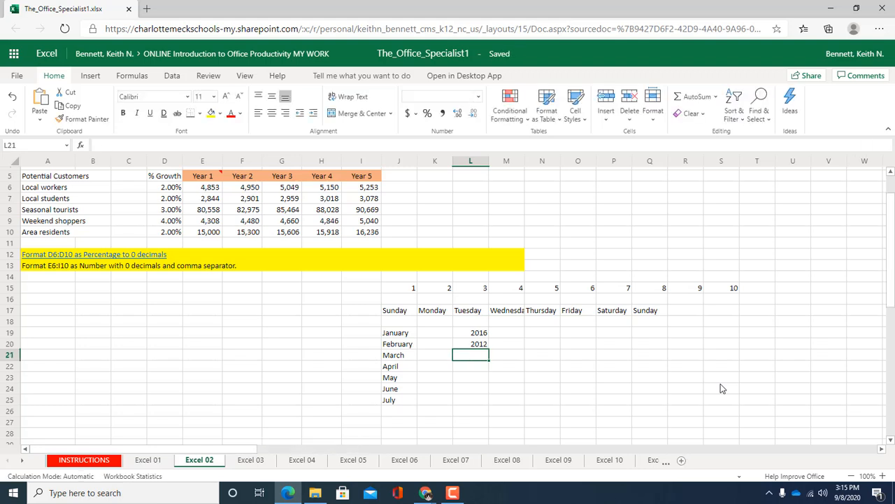
# Extend the year series from L19:L20 down to 1980 in L28.
pyautogui.click(475, 336)
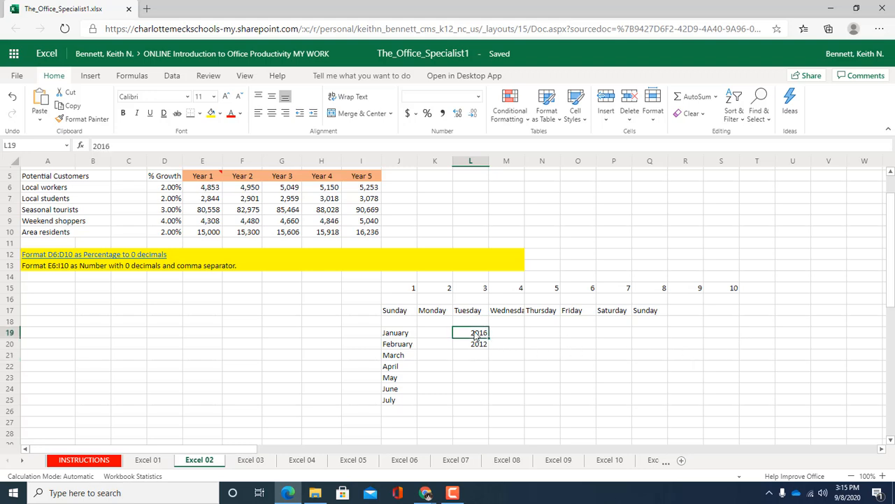
pyautogui.moveTo(475, 338); pyautogui.dragTo(478, 345)
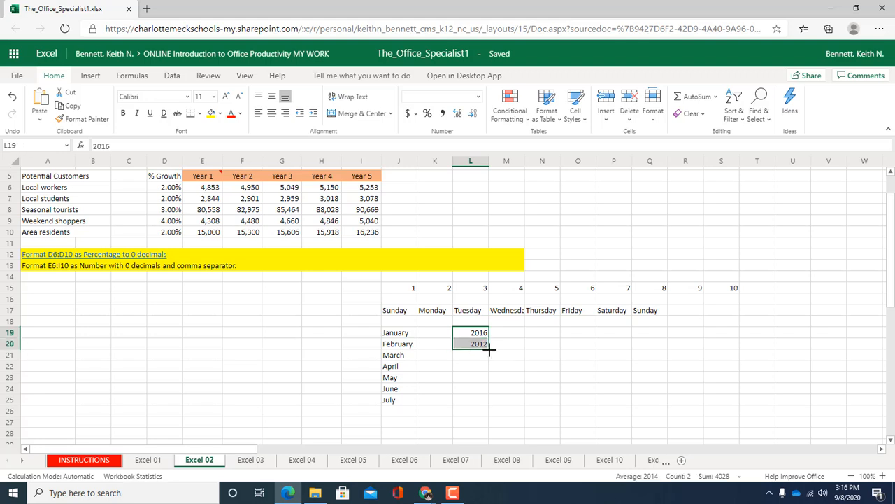
pyautogui.moveTo(490, 351); pyautogui.dragTo(469, 435)
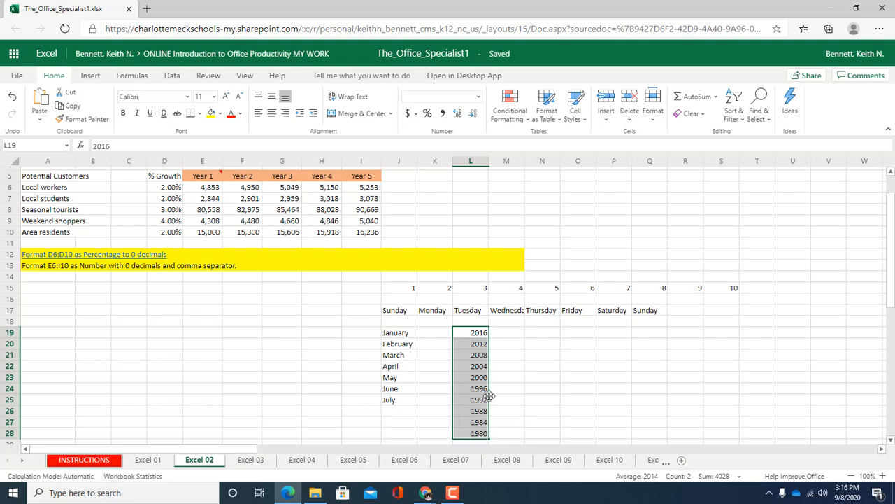
# Examine the autofilled years in L19:L28 one by one and look over the other filled series.
pyautogui.click(472, 336)
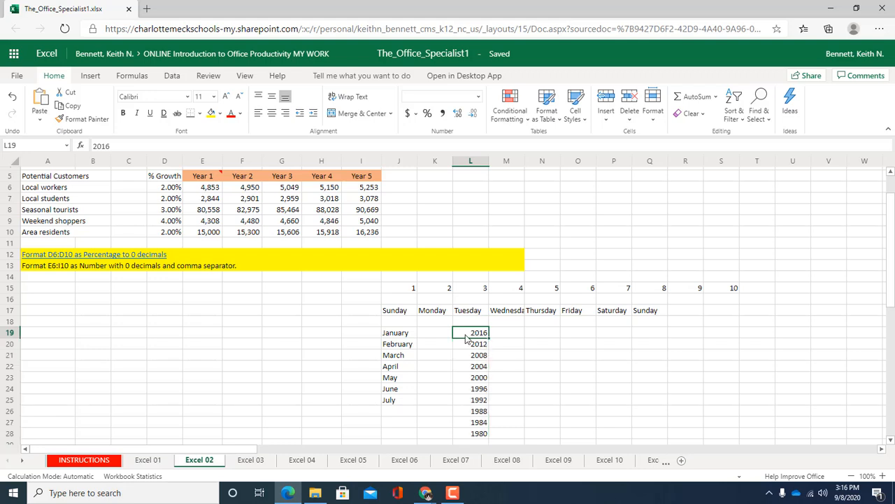
pyautogui.click(464, 347)
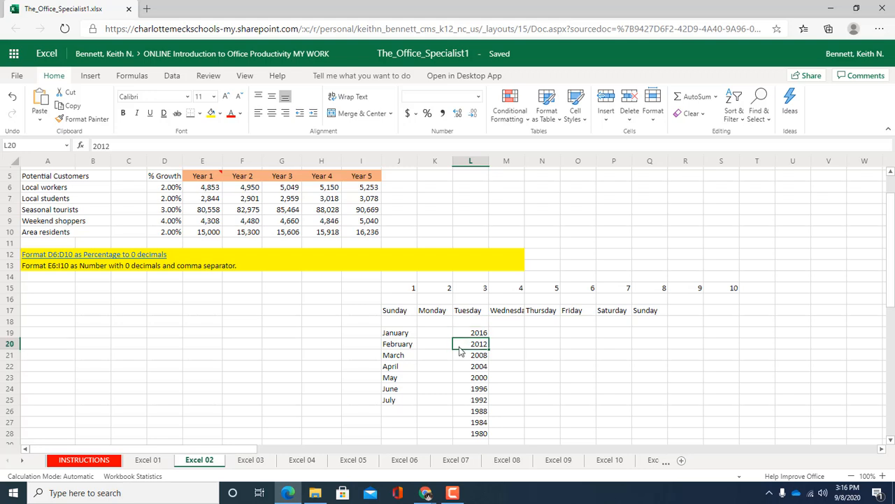
pyautogui.click(455, 357)
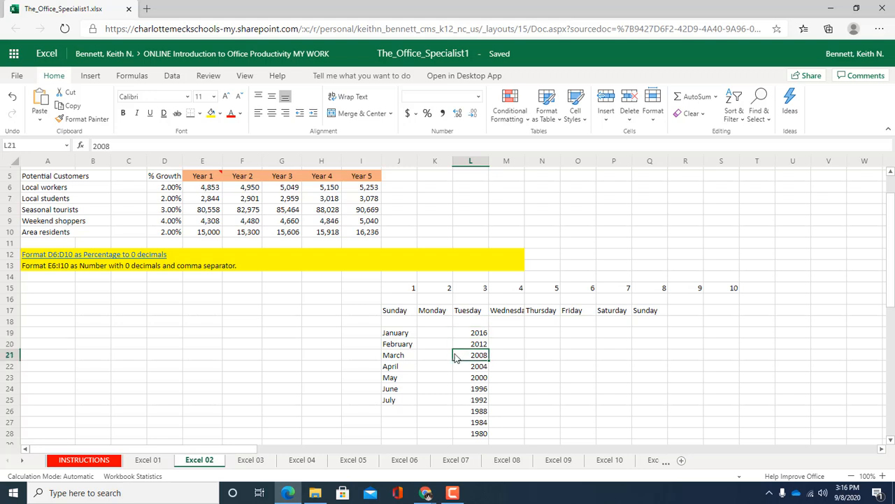
pyautogui.click(456, 369)
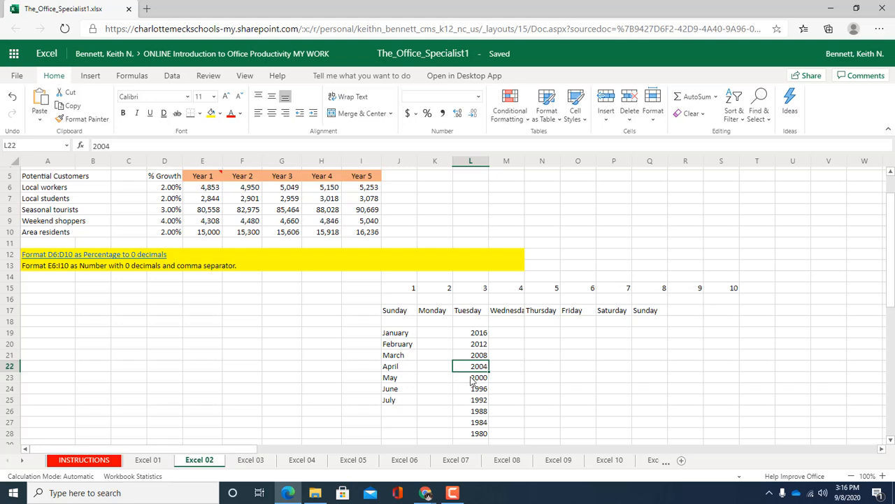
pyautogui.click(465, 378)
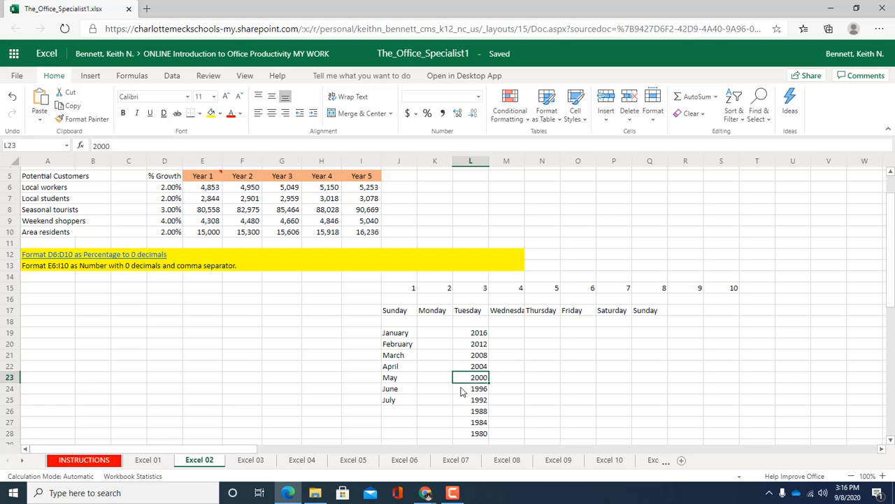
pyautogui.click(461, 391)
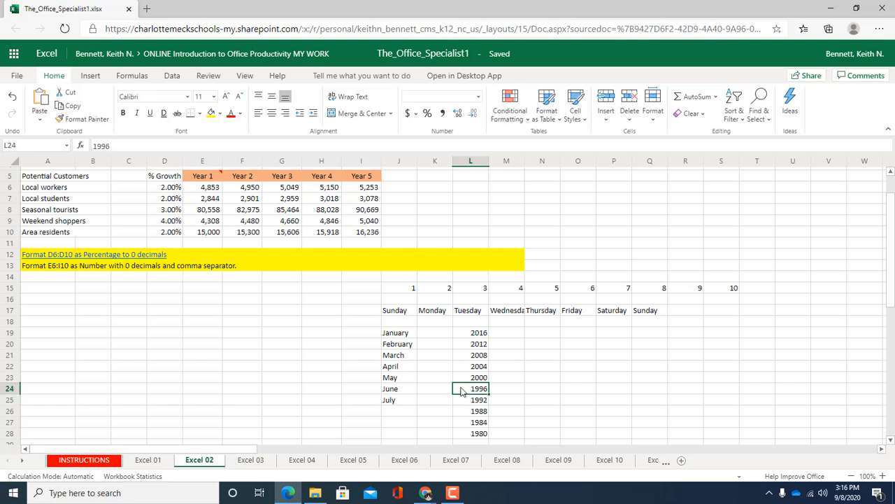
pyautogui.click(462, 402)
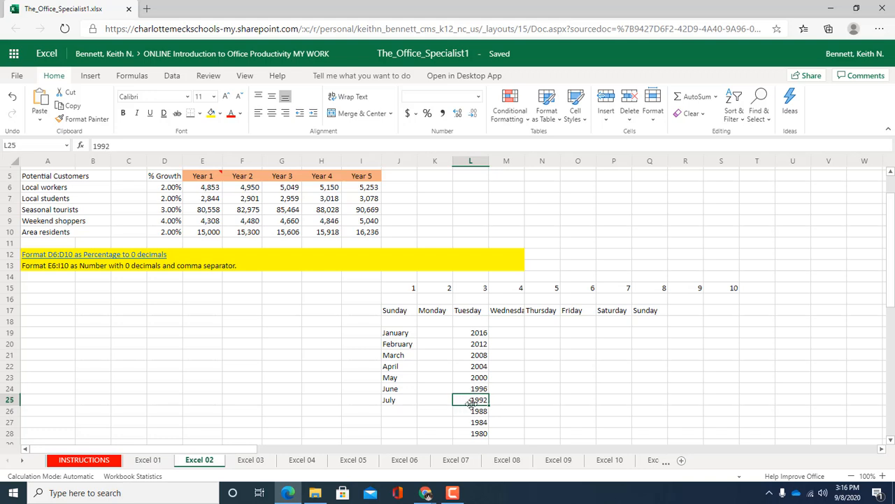
pyautogui.click(471, 413)
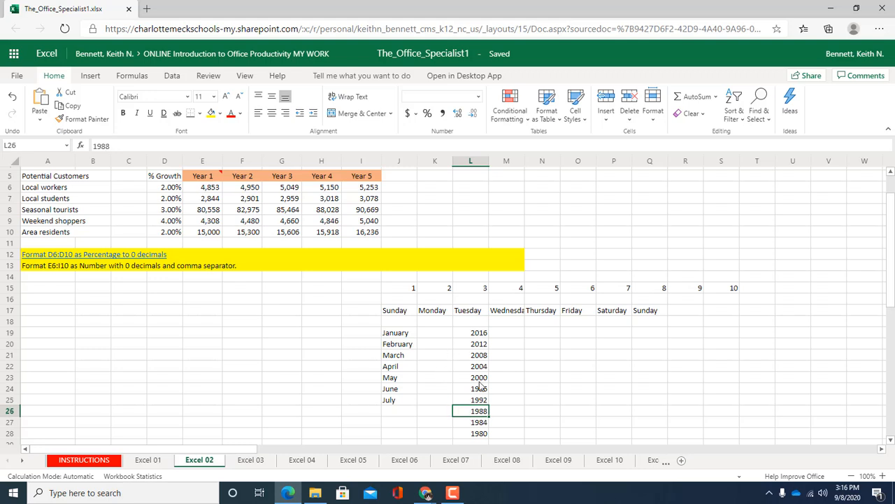
pyautogui.click(470, 422)
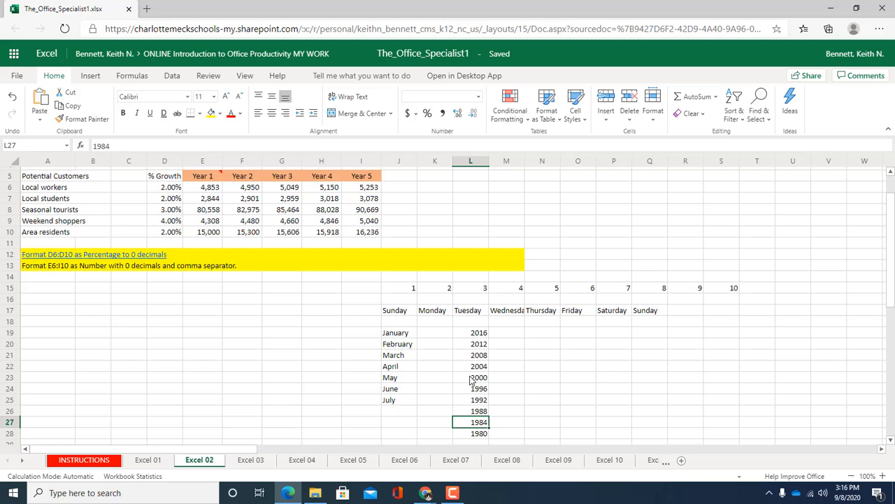
pyautogui.click(463, 436)
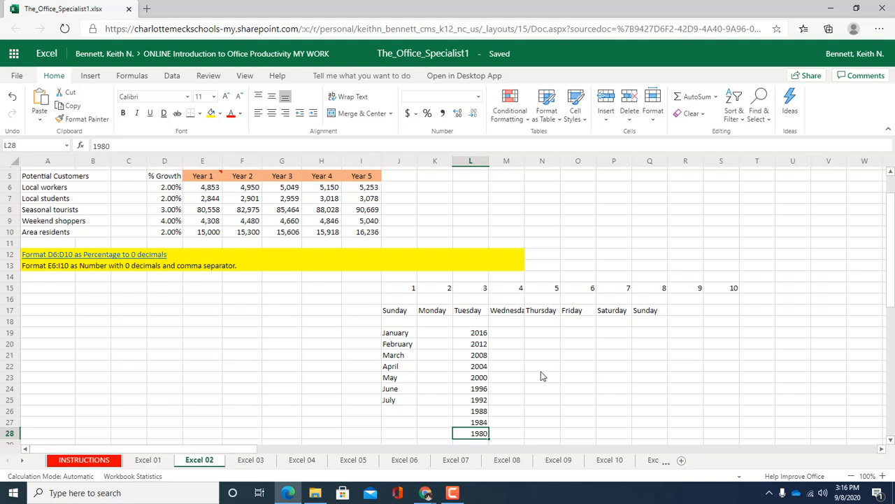
pyautogui.scroll(2, 523, 369)
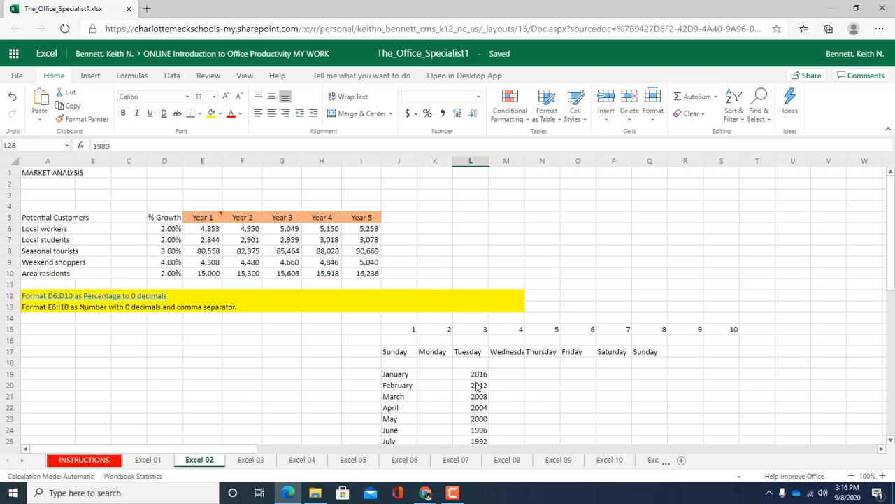
pyautogui.scroll(-3, 477, 395)
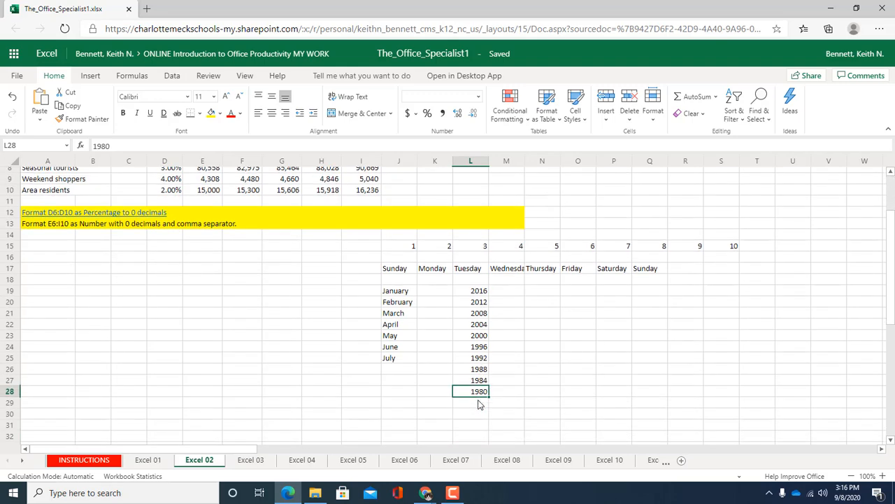
pyautogui.scroll(3, 480, 403)
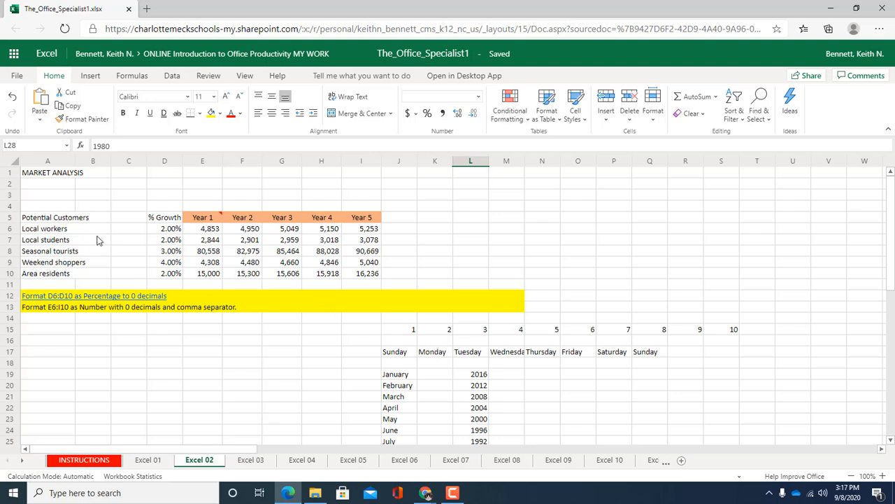
# Widen column A very slightly and try to autofit its width to the contents.
pyautogui.click(107, 175)
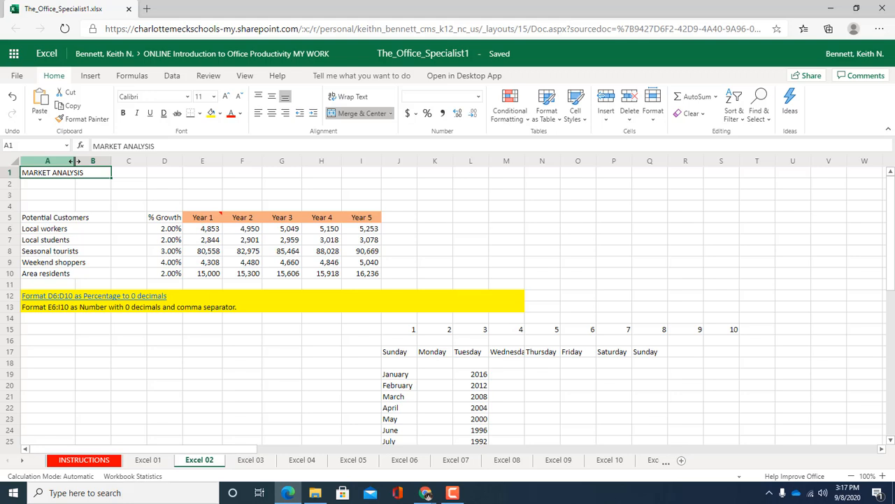
pyautogui.moveTo(76, 161); pyautogui.dragTo(76, 161)
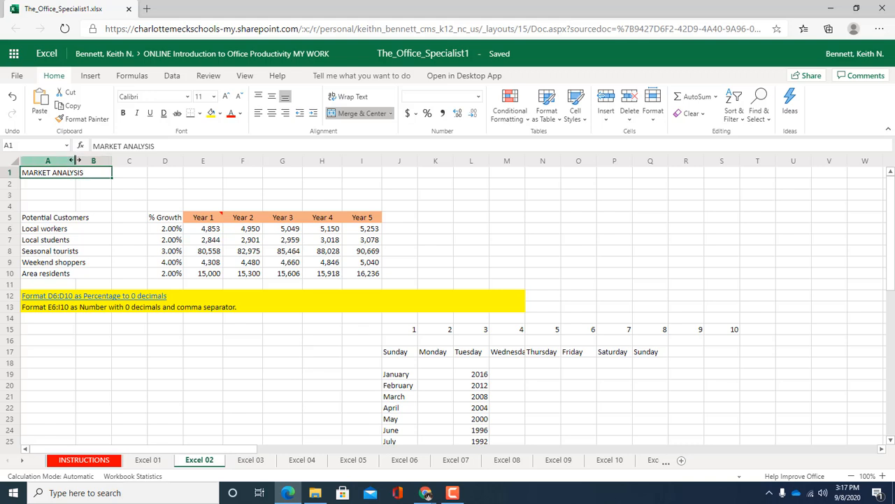
pyautogui.doubleClick(76, 161)
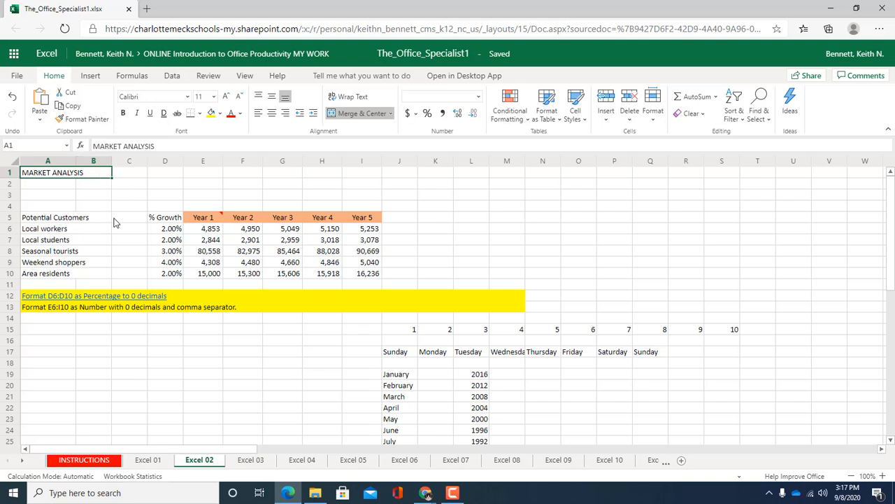
pyautogui.click(130, 253)
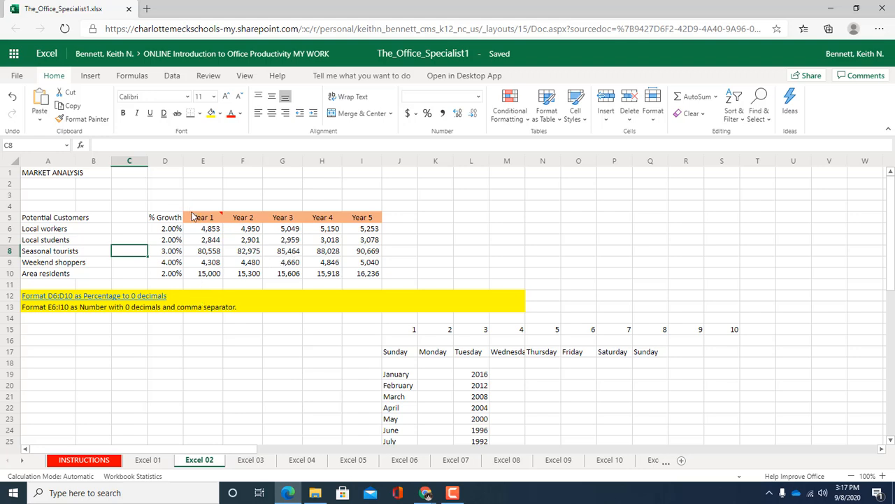
# Merge and center the MARKET ANALYSIS title across A1:I1, clearing its existing merge first.
pyautogui.click(50, 175)
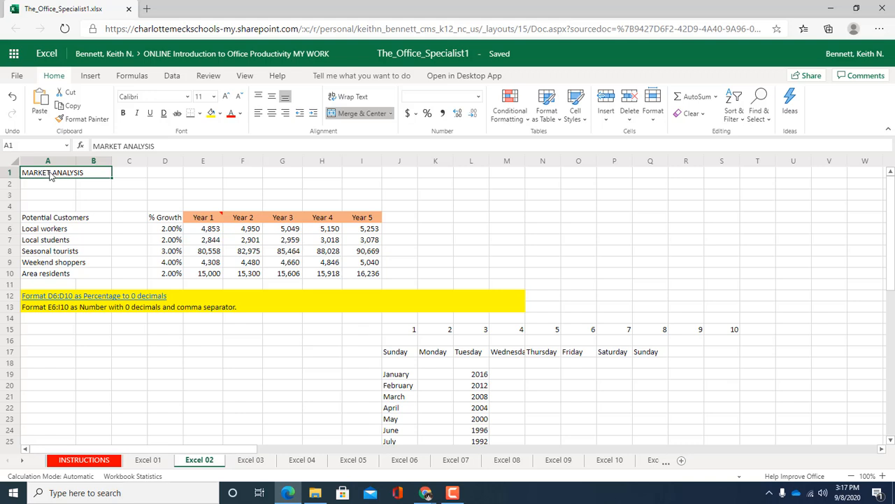
pyautogui.moveTo(50, 175); pyautogui.dragTo(368, 181)
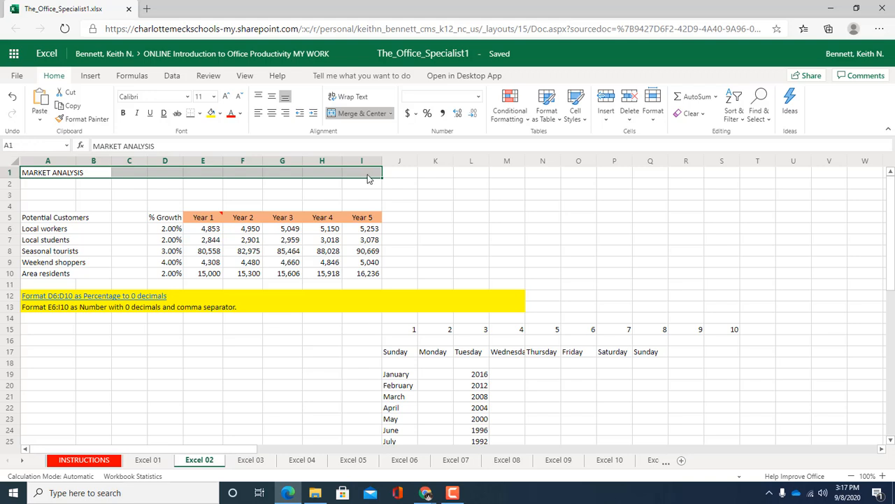
pyautogui.click(369, 118)
pyautogui.click(369, 114)
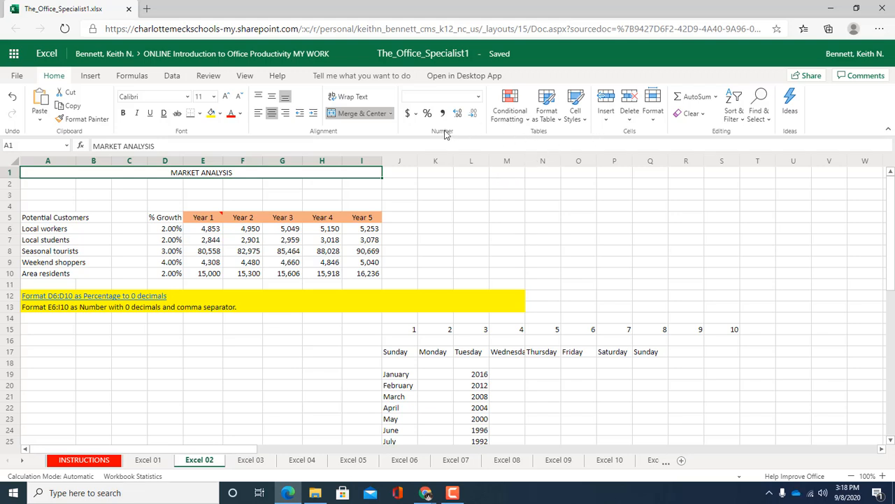
# Apply the Title cell style to the MARKET ANALYSIS heading in row 1.
pyautogui.click(575, 123)
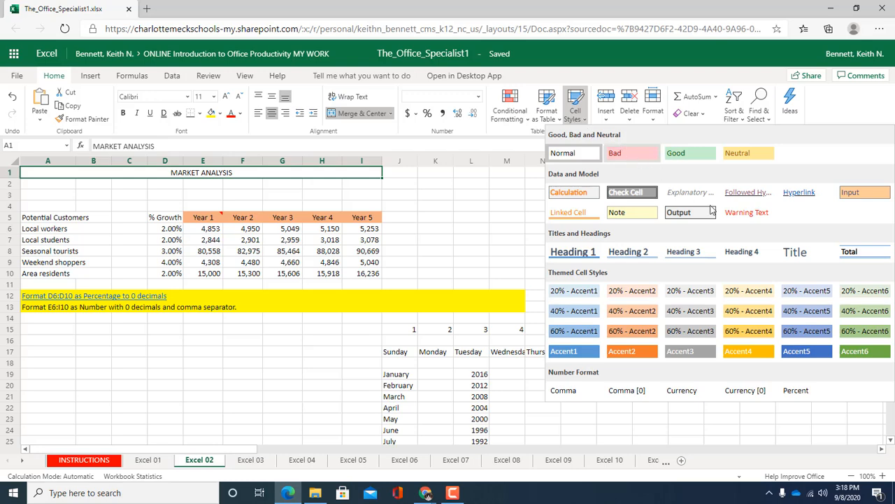
pyautogui.click(801, 253)
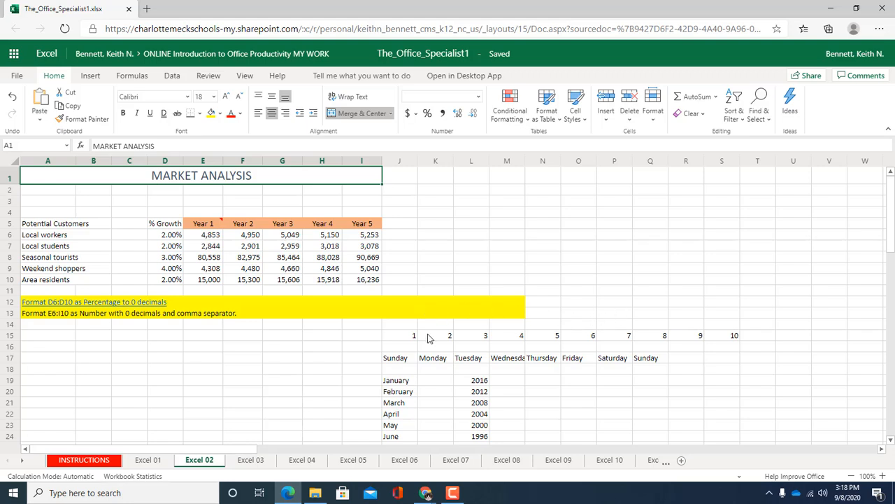
pyautogui.moveTo(456, 495)
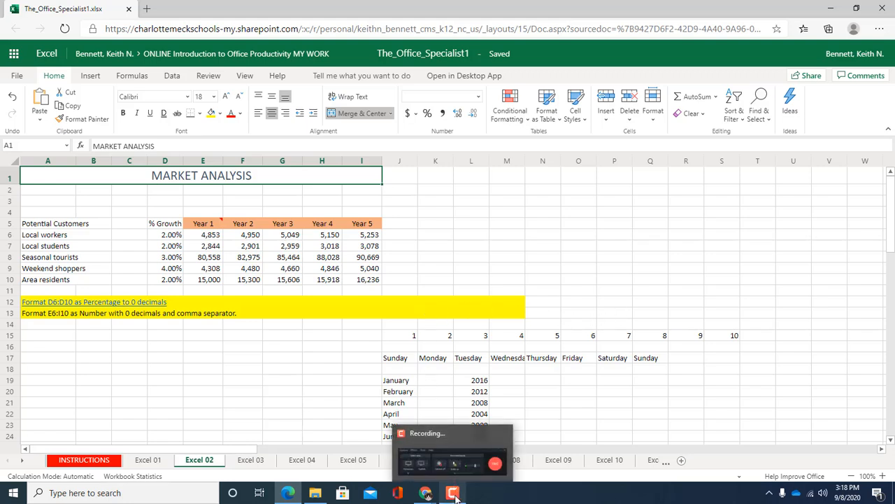